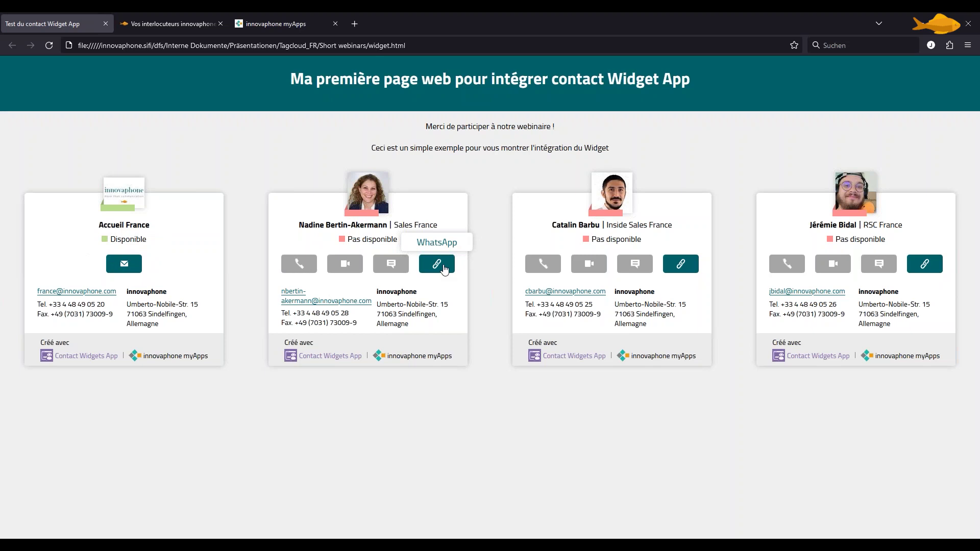
# Step: Test the link buttons on the Sales France and Inside Sales France contact cards, returning to the widget test page after each
pyautogui.click(444, 269)
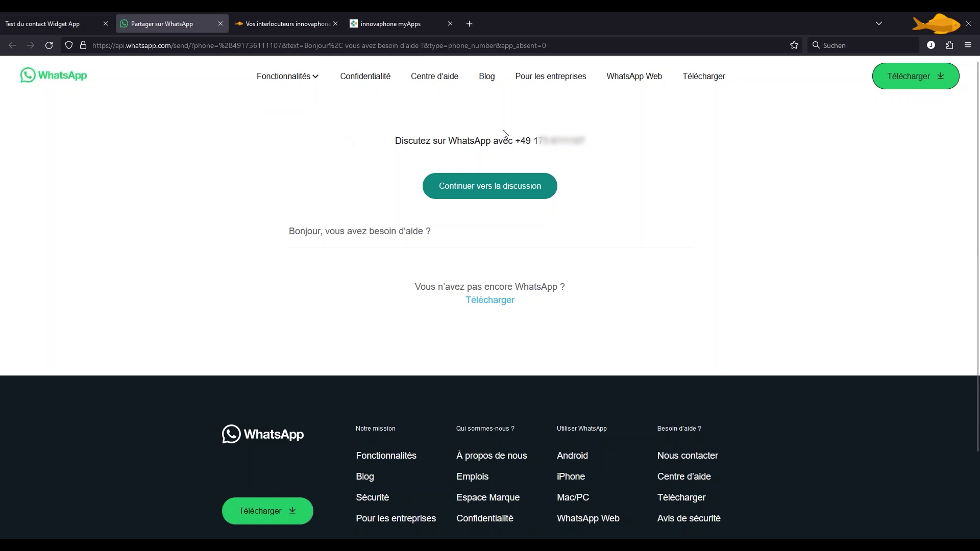
pyautogui.click(53, 16)
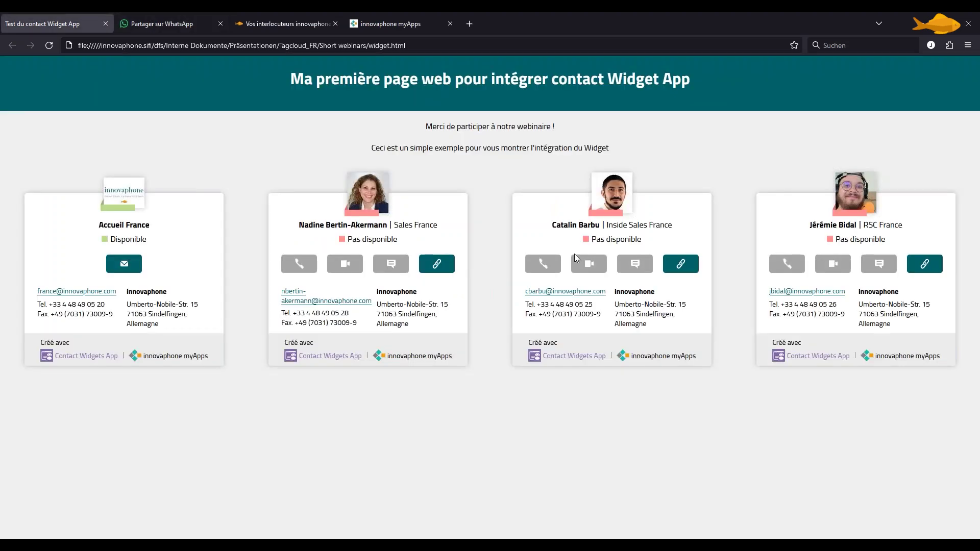
pyautogui.click(682, 263)
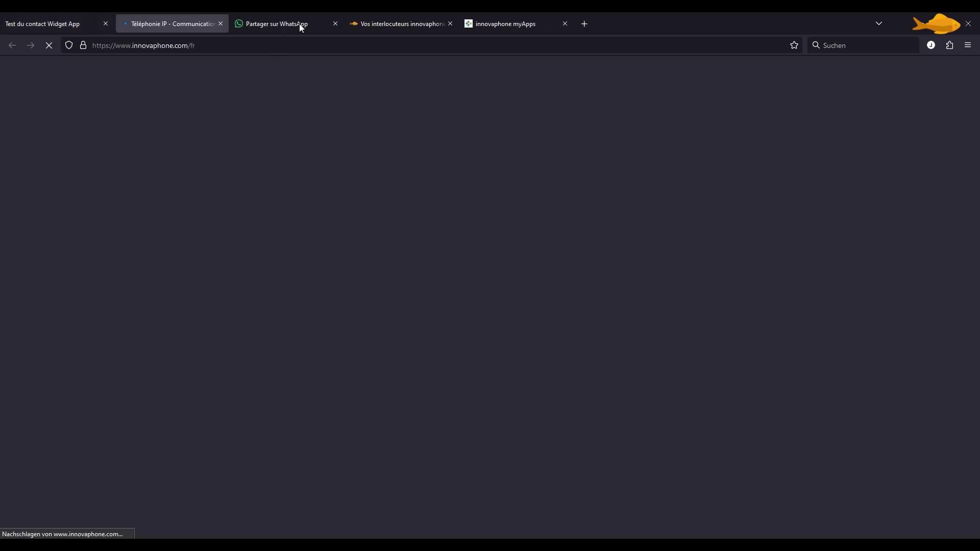
pyautogui.click(335, 24)
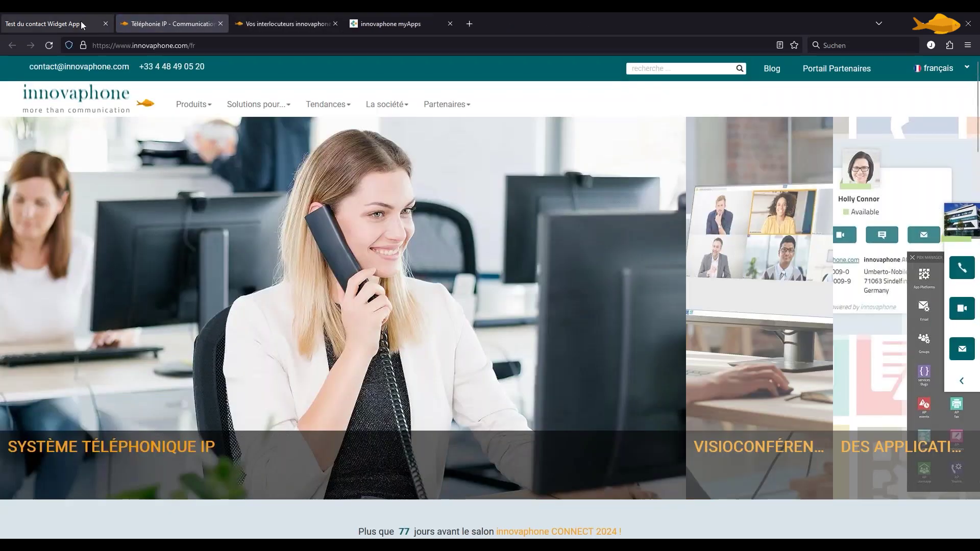
pyautogui.click(59, 18)
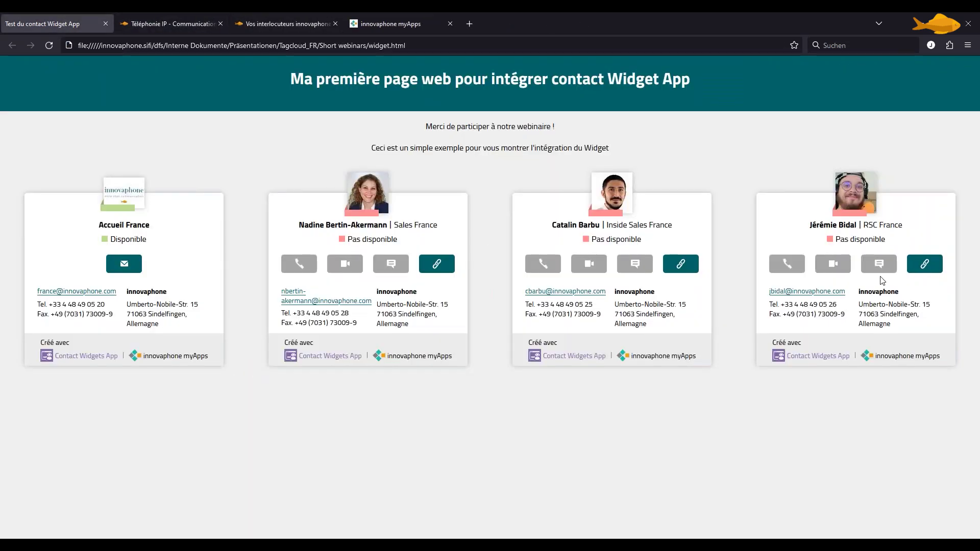
# Step: Open the appointment link on the RSC France card, view the Calendly booking page and return to the widget test page
pyautogui.click(933, 264)
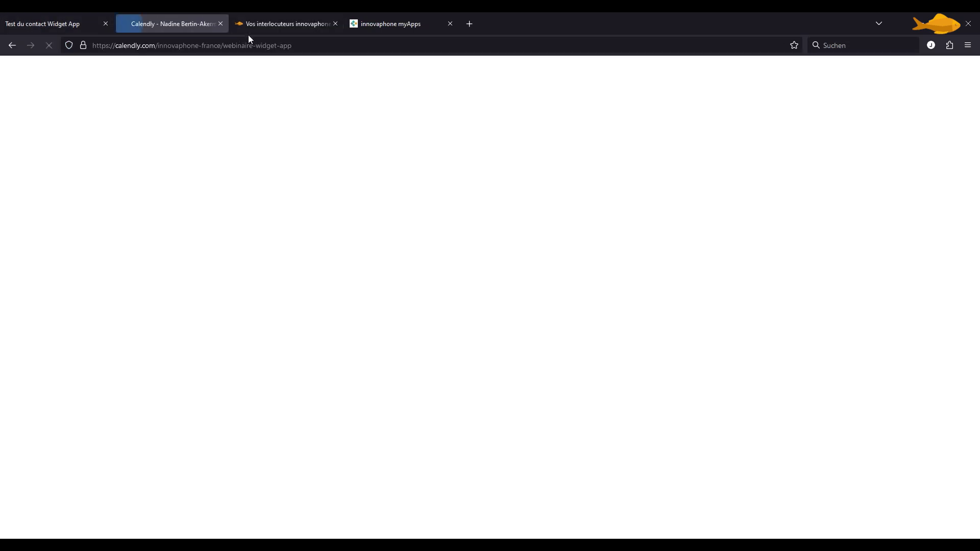
pyautogui.click(261, 498)
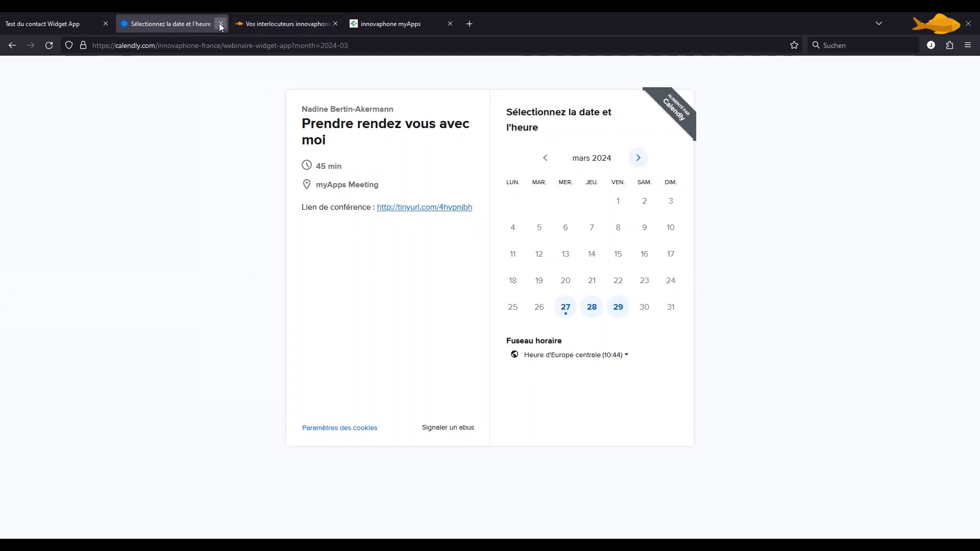
pyautogui.click(220, 25)
pyautogui.click(41, 20)
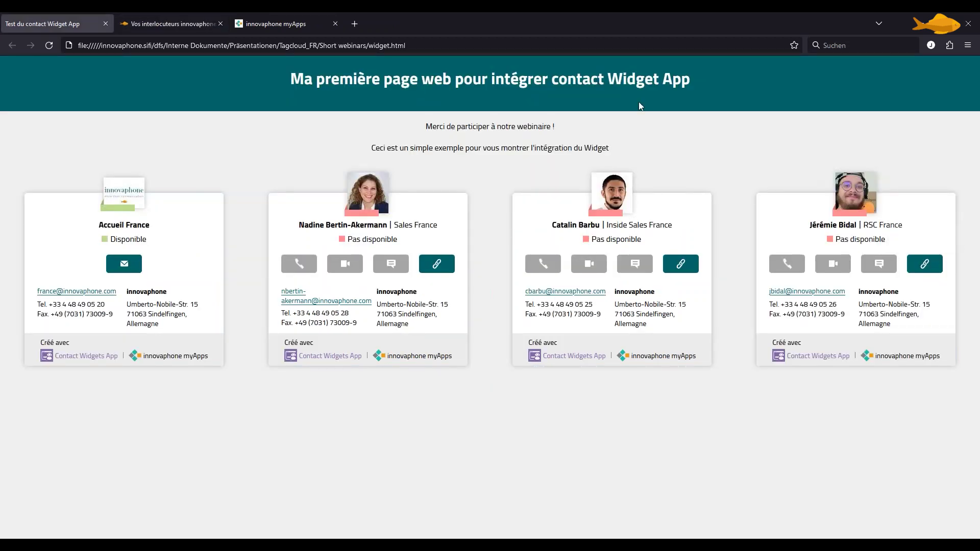
# Step: Switch to innovaphone myApps, open the parameters of the FR demo cardset and save the cardset
pyautogui.click(277, 13)
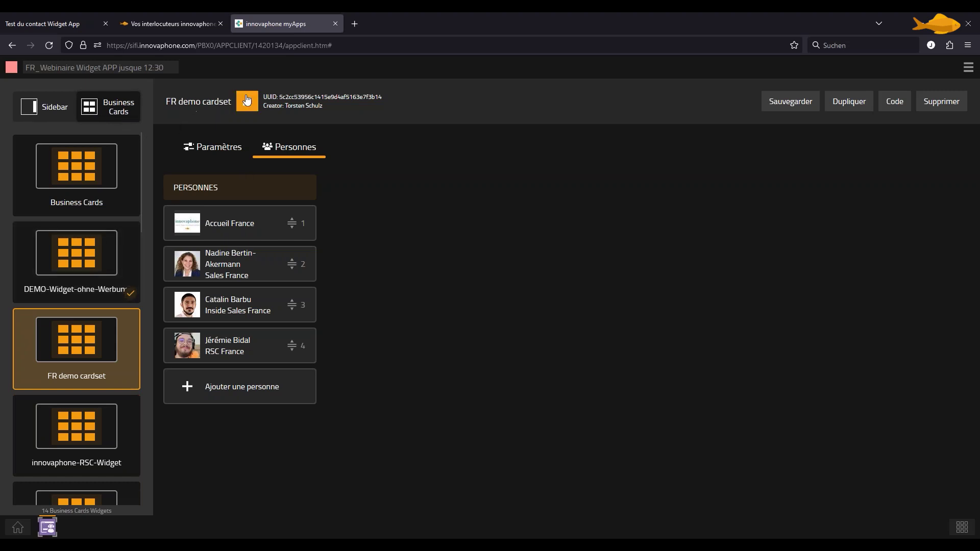
pyautogui.click(206, 151)
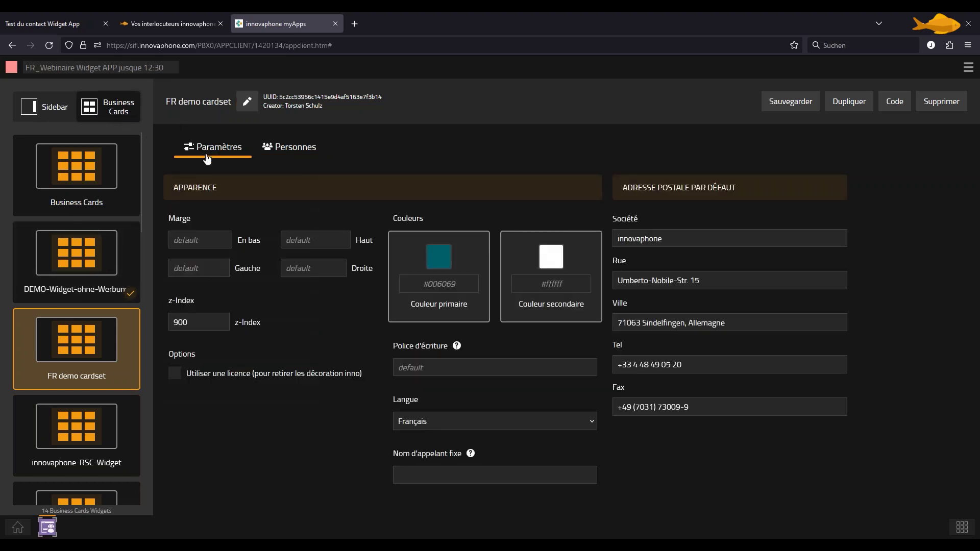
pyautogui.click(218, 243)
pyautogui.click(787, 97)
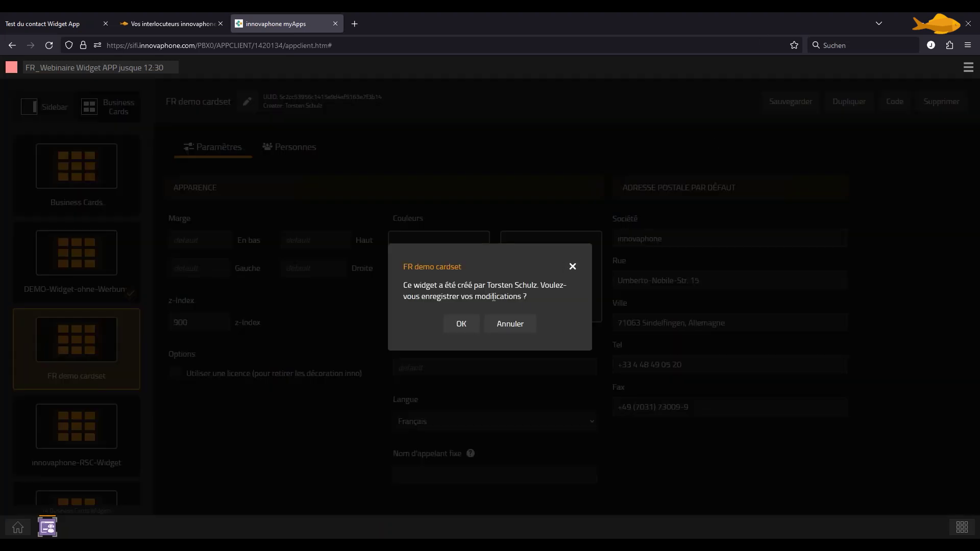
pyautogui.click(462, 327)
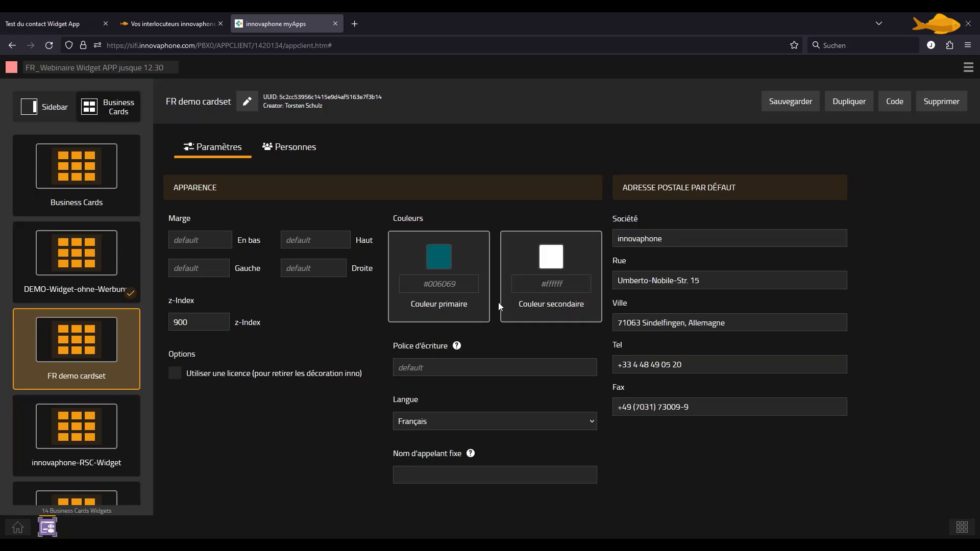
# Step: Display the FR demo cardset's embed code, select all of it and close the code view
pyautogui.click(891, 101)
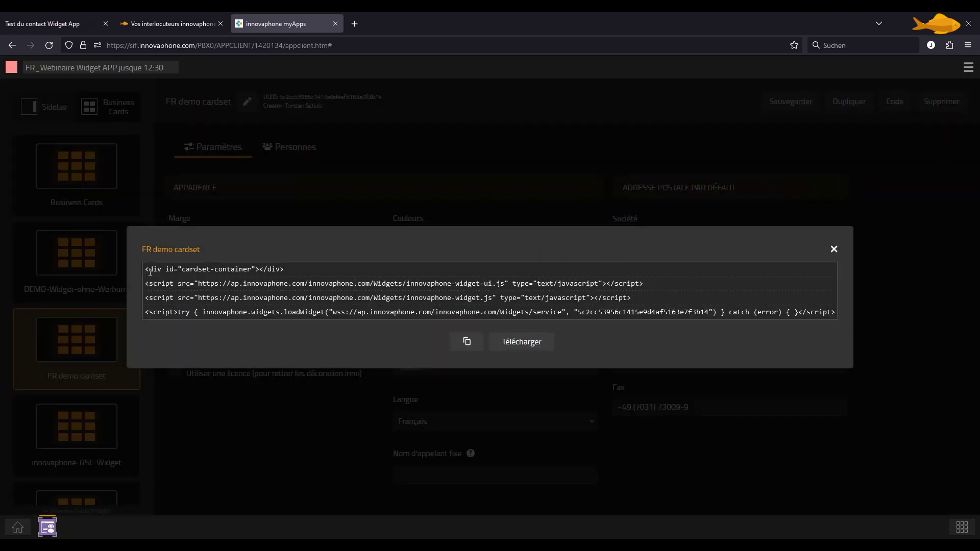
pyautogui.moveTo(144, 269); pyautogui.dragTo(906, 329)
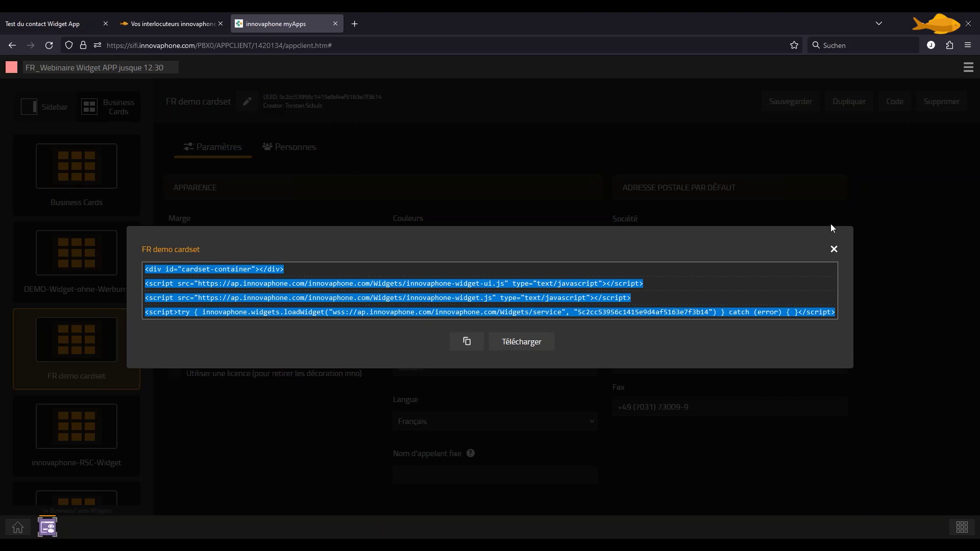
pyautogui.click(833, 250)
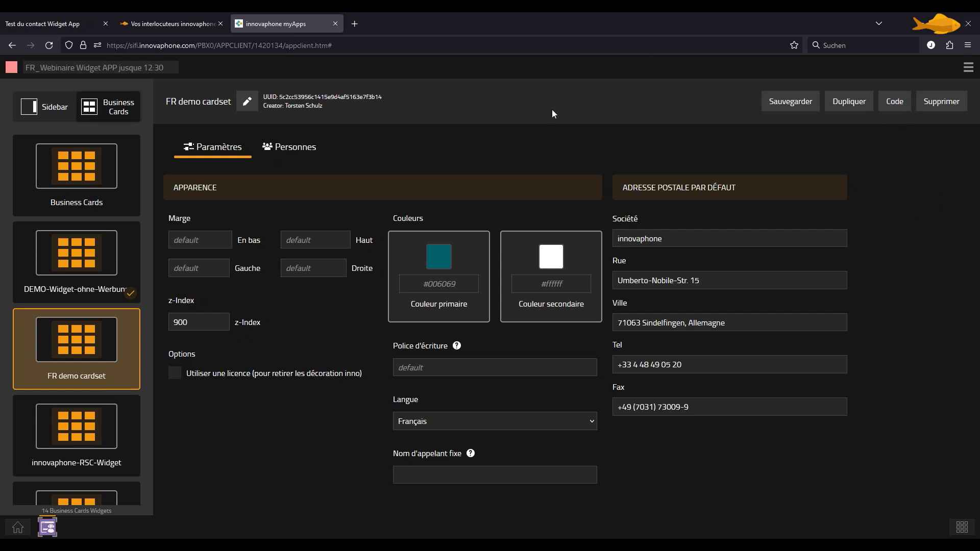
# Step: Move the RSC France person to first place in the cardset, save it and reload the widget test page
pyautogui.click(296, 151)
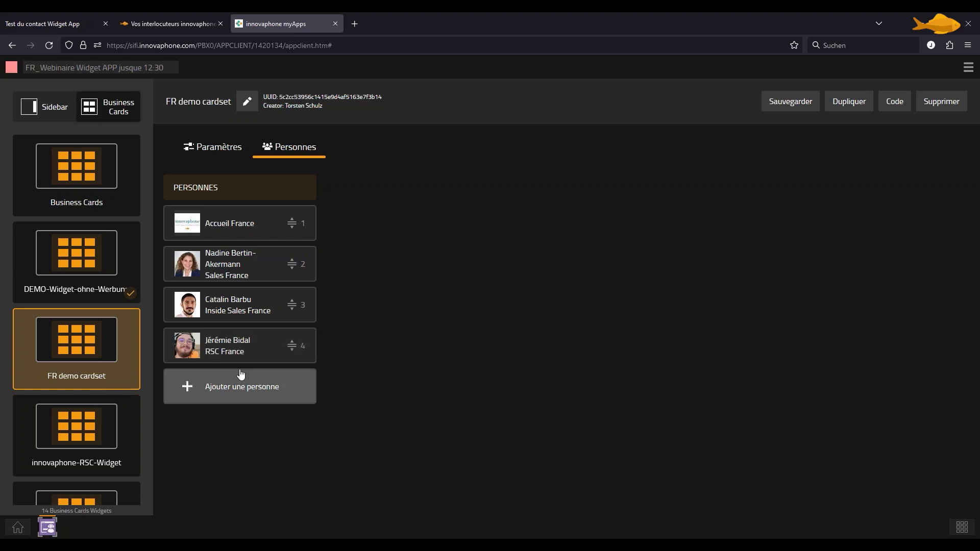
pyautogui.moveTo(230, 343); pyautogui.dragTo(228, 224)
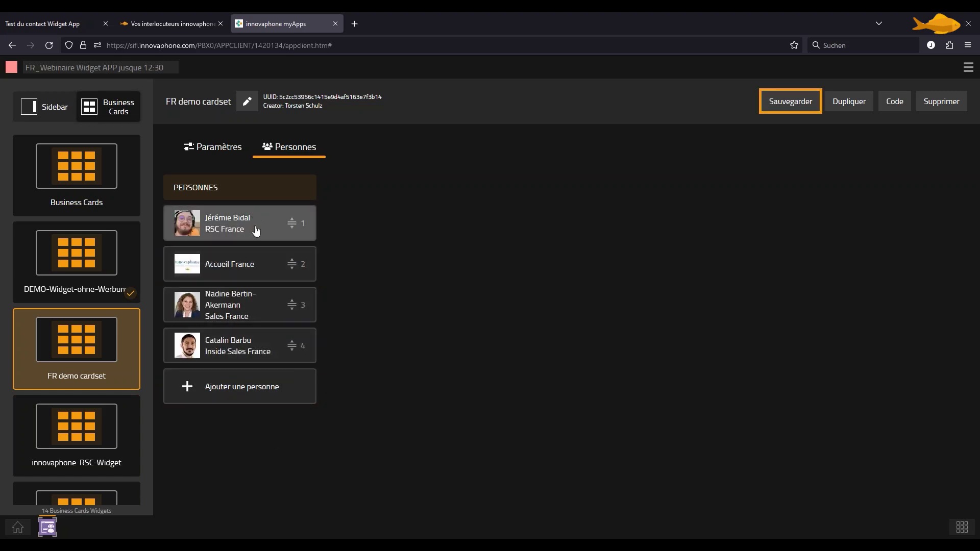
pyautogui.click(797, 102)
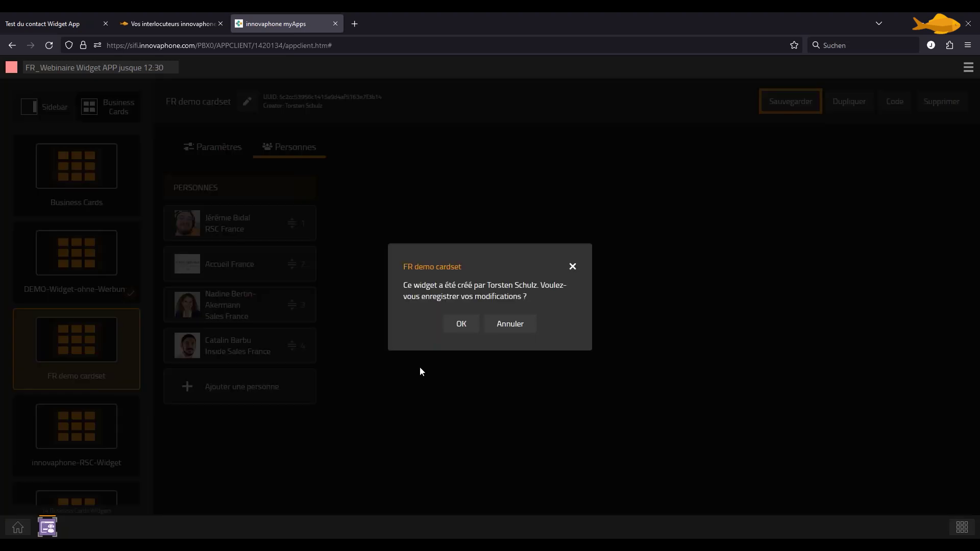
pyautogui.click(460, 324)
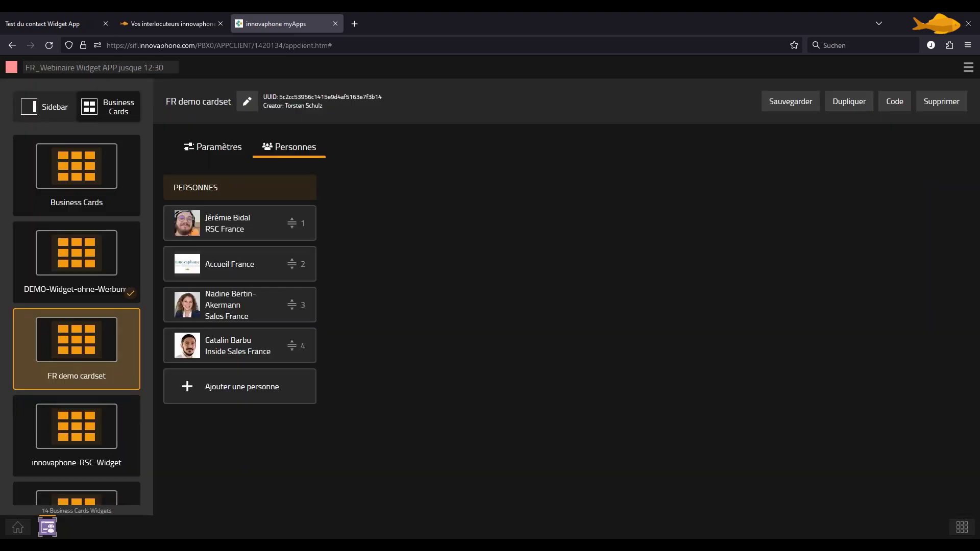
pyautogui.click(65, 17)
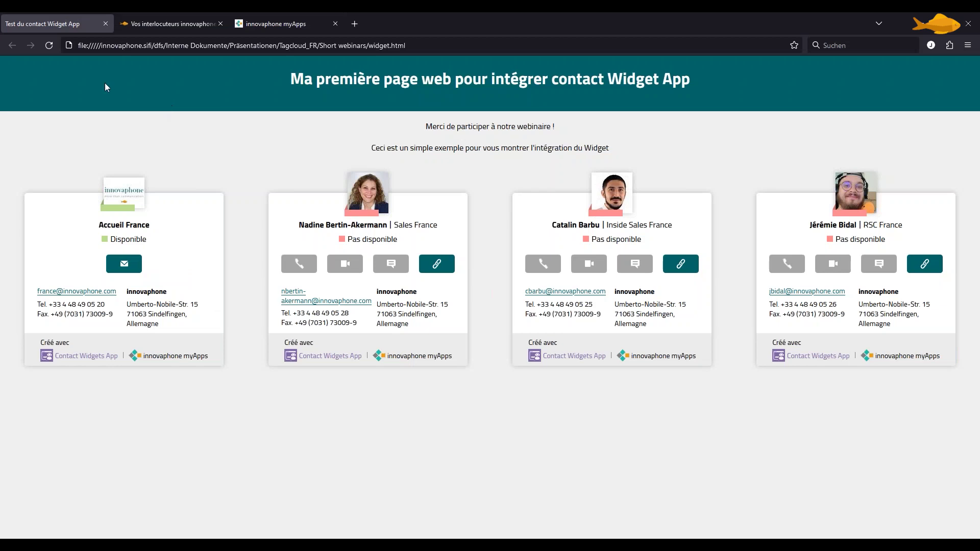
pyautogui.click(48, 48)
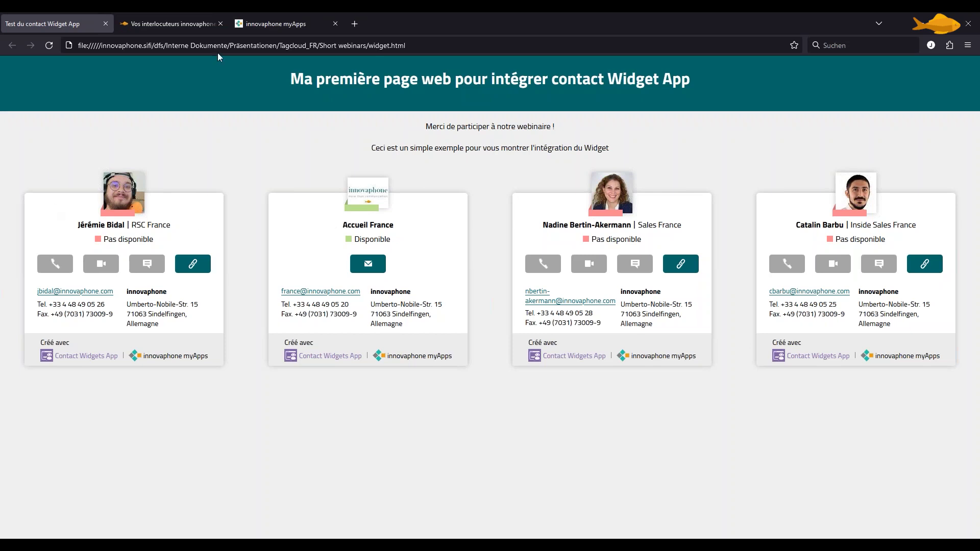
# Step: Open the RSC France person's details in myApps and examine the company, street, city and phone number fields
pyautogui.click(265, 23)
pyautogui.click(237, 224)
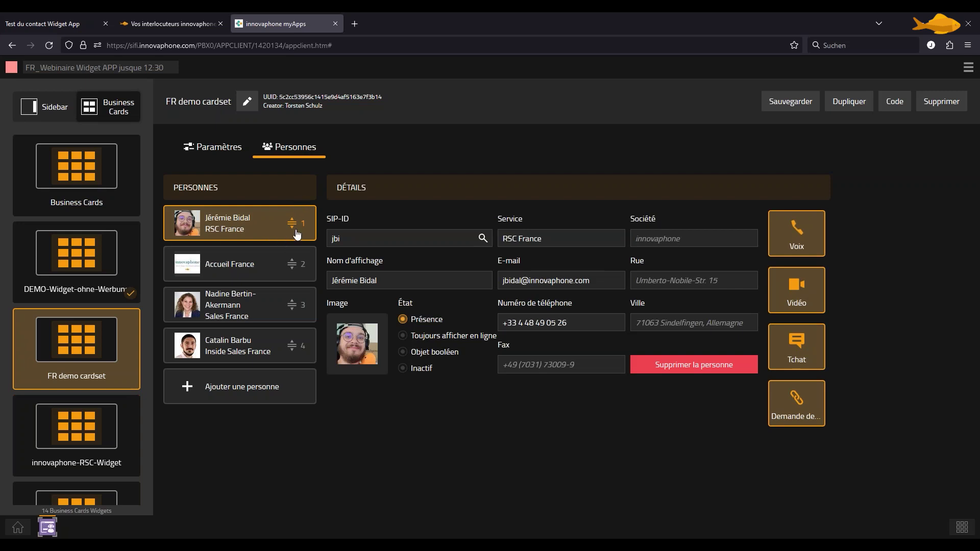
pyautogui.click(645, 237)
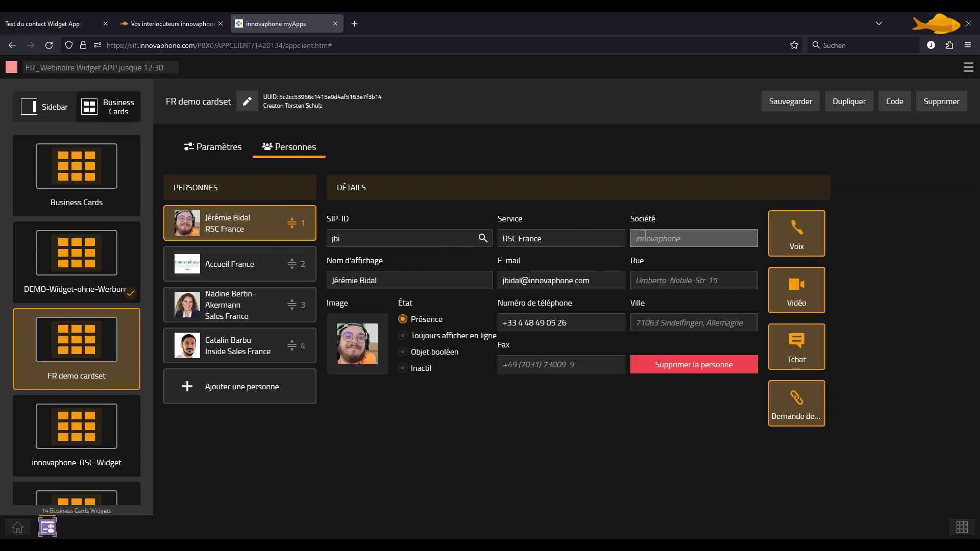
pyautogui.click(654, 279)
pyautogui.click(668, 323)
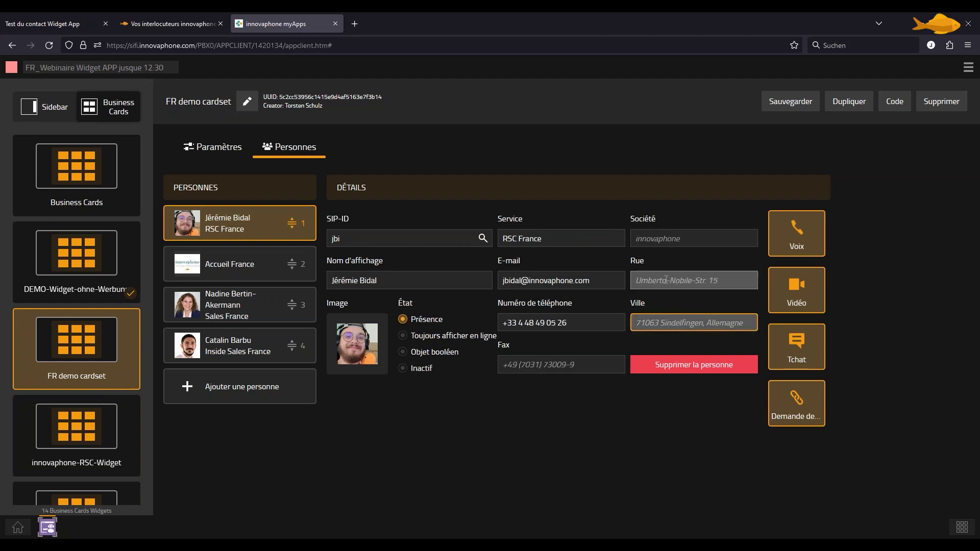
pyautogui.click(579, 322)
pyautogui.moveTo(584, 330); pyautogui.dragTo(459, 323)
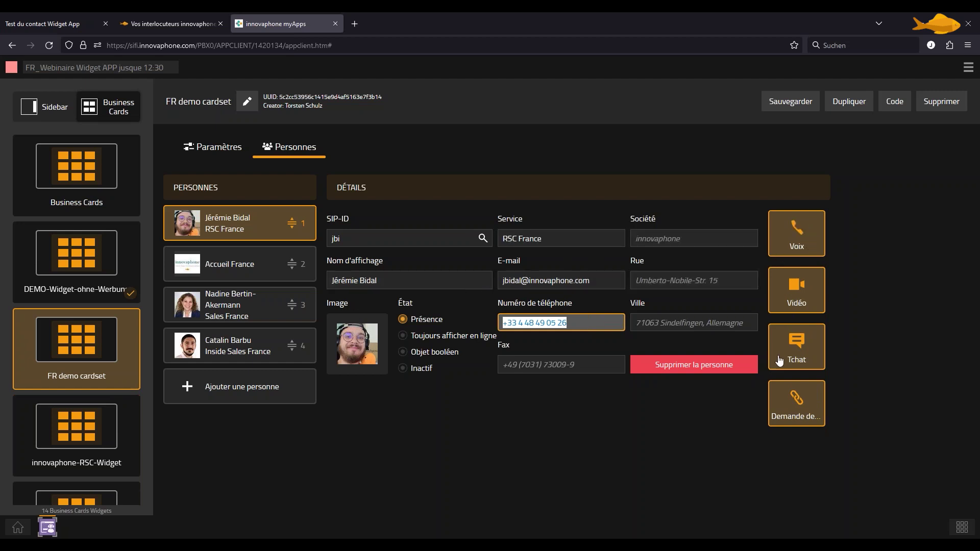
# Step: Examine the title and URL of the RSC France person's appointment link, and close it without saving
pyautogui.click(788, 412)
pyautogui.click(788, 412)
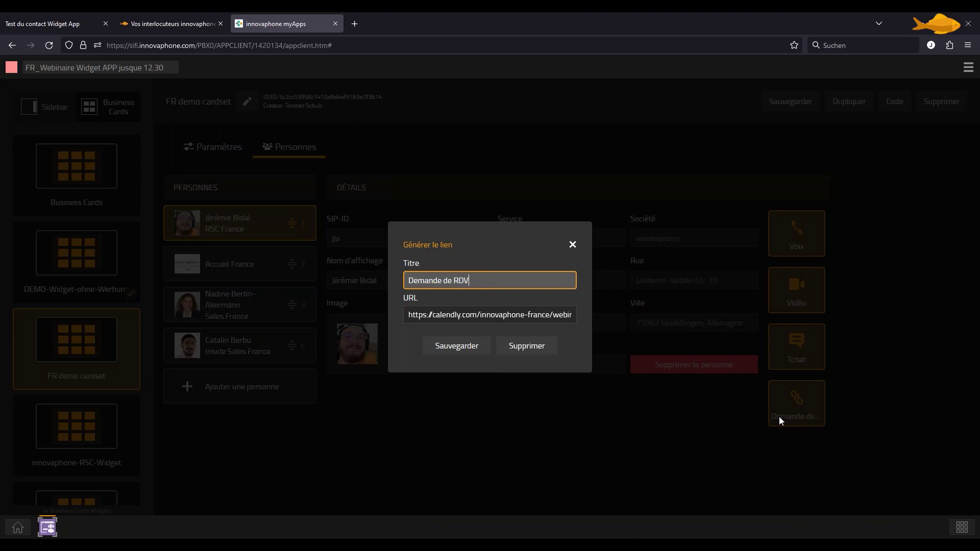
pyautogui.moveTo(472, 281); pyautogui.dragTo(369, 276)
pyautogui.click(534, 283)
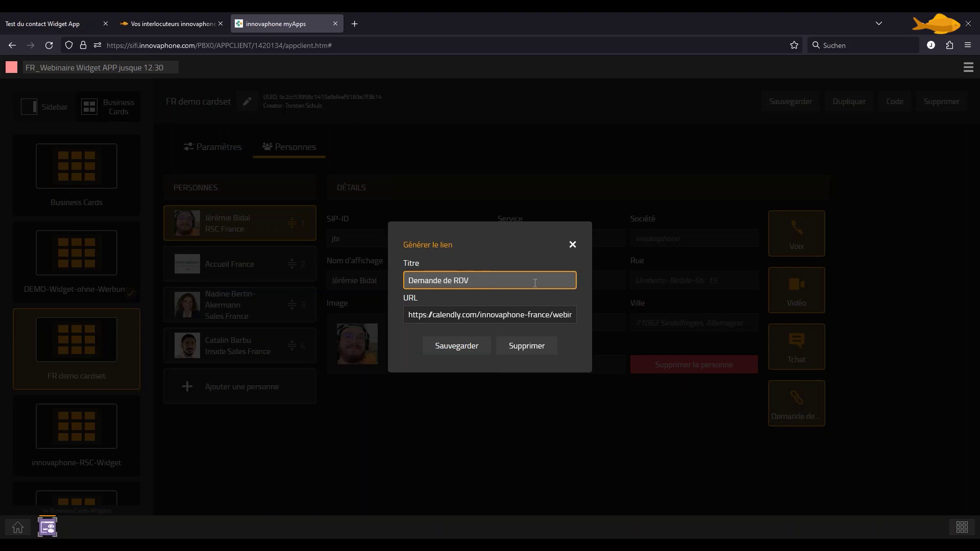
pyautogui.click(572, 245)
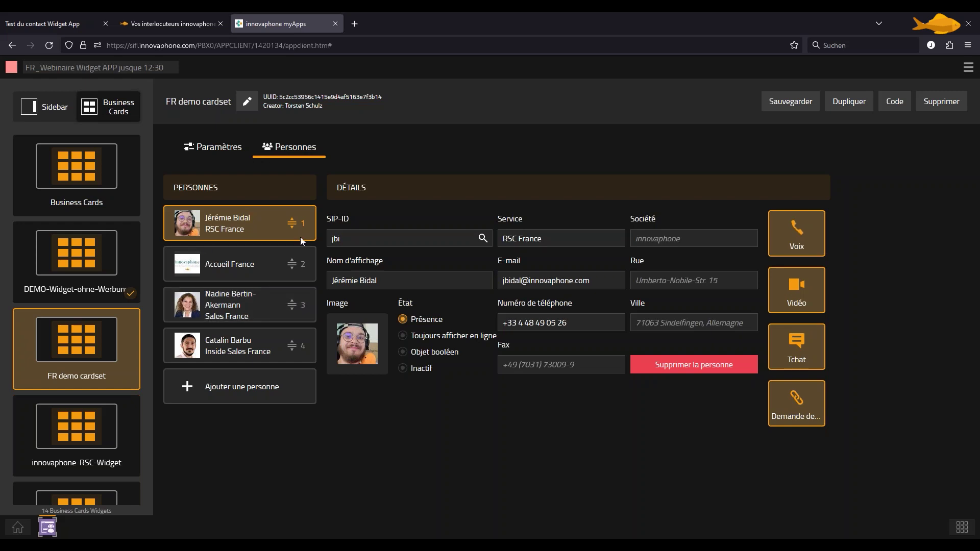
# Step: Compare the details of the Accueil France and RSC France entries, and view their cards on the widget test page
pyautogui.click(245, 269)
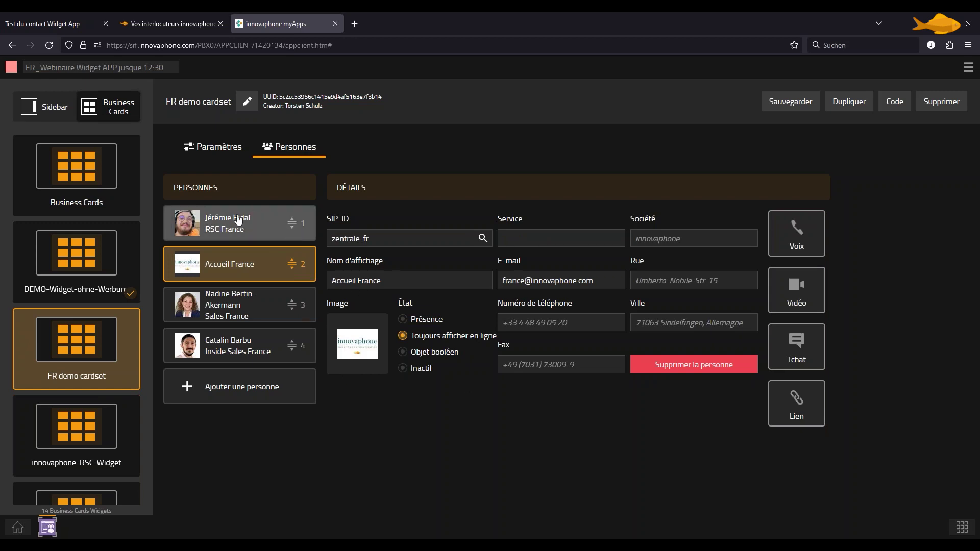
pyautogui.click(223, 226)
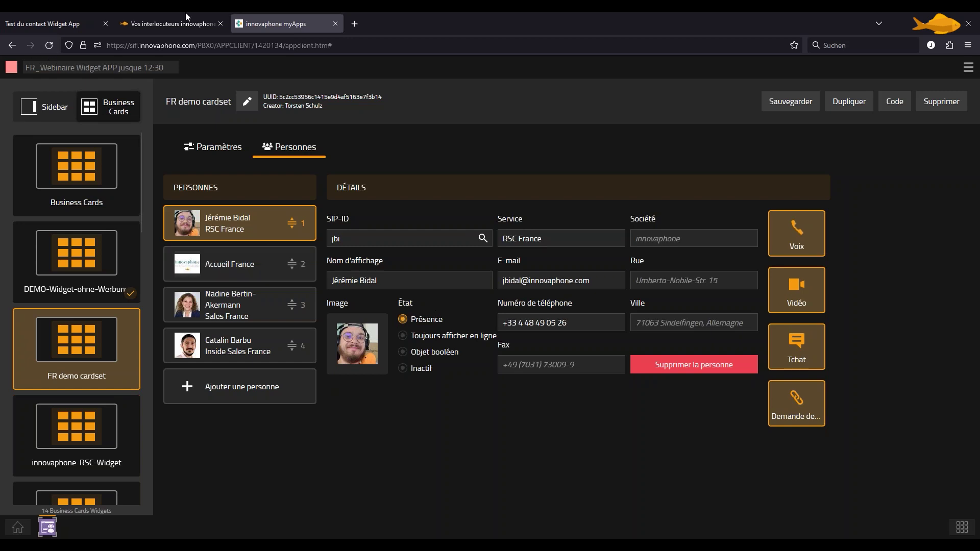
pyautogui.click(30, 17)
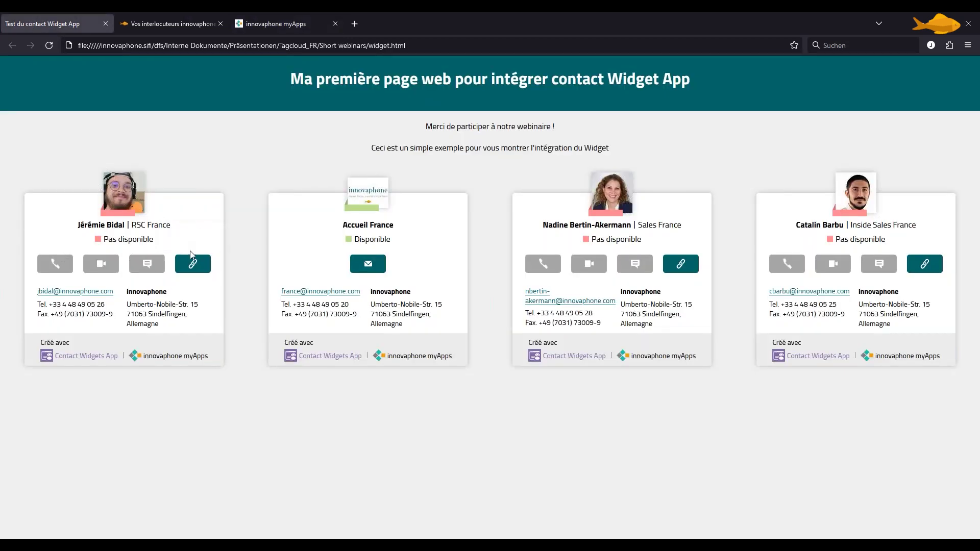
pyautogui.click(276, 22)
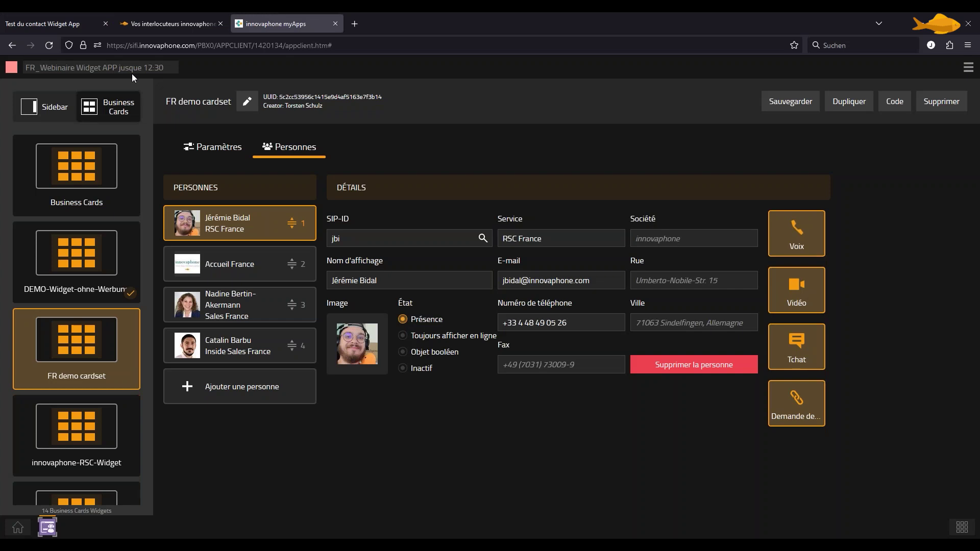
# Step: Set the myApps presence status to available and check the RSC France card on the widget test page
pyautogui.click(11, 67)
pyautogui.click(75, 114)
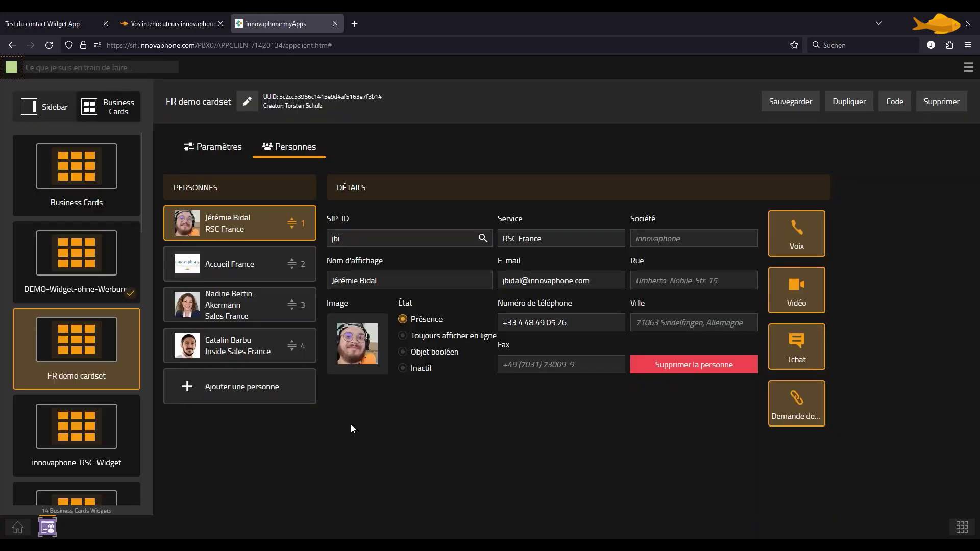
pyautogui.click(43, 24)
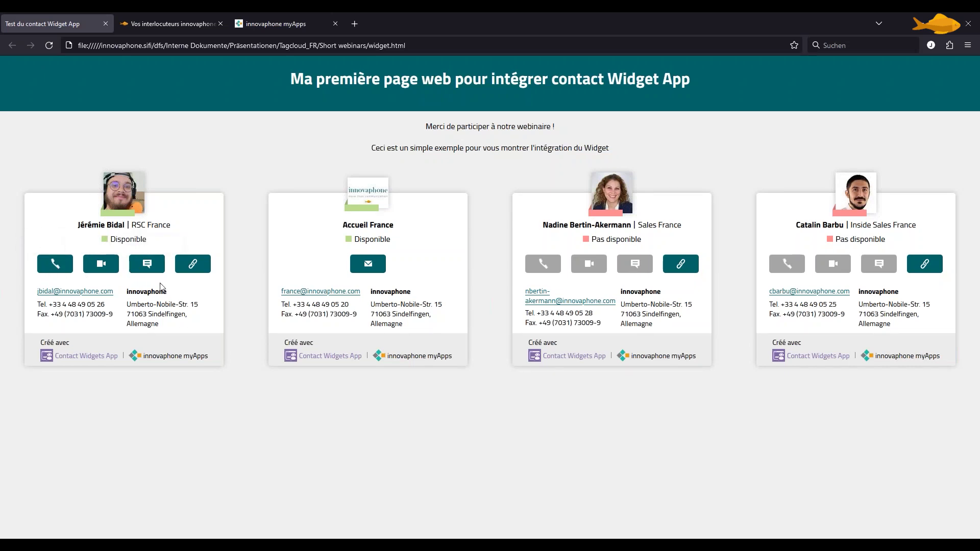
pyautogui.click(283, 16)
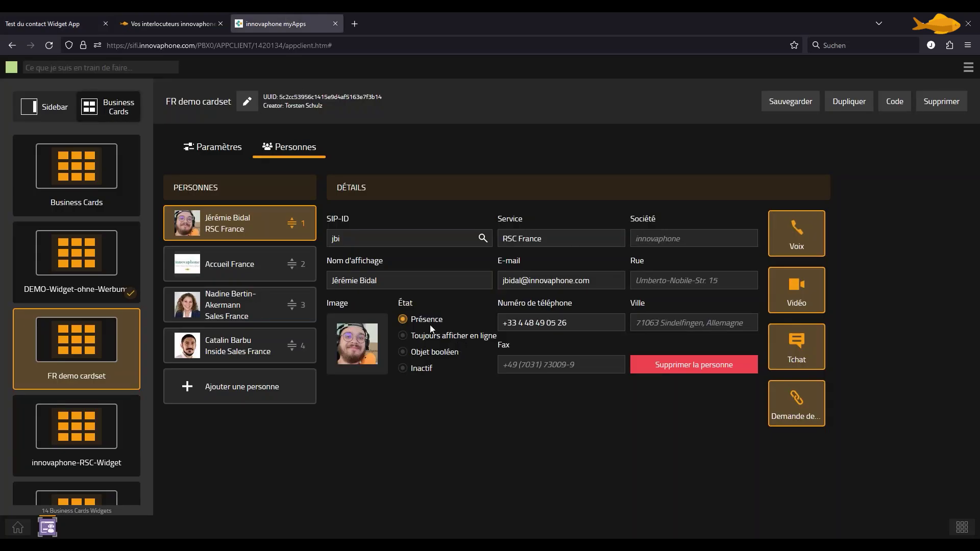
# Step: View the contact cards and their availability on the widget test page, and return to the FR demo cardset
pyautogui.click(69, 14)
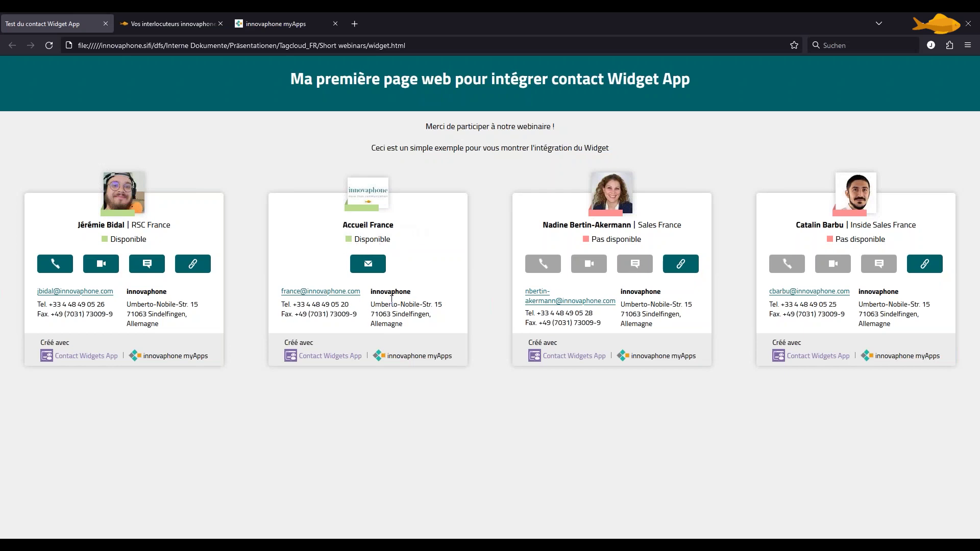
pyautogui.click(263, 20)
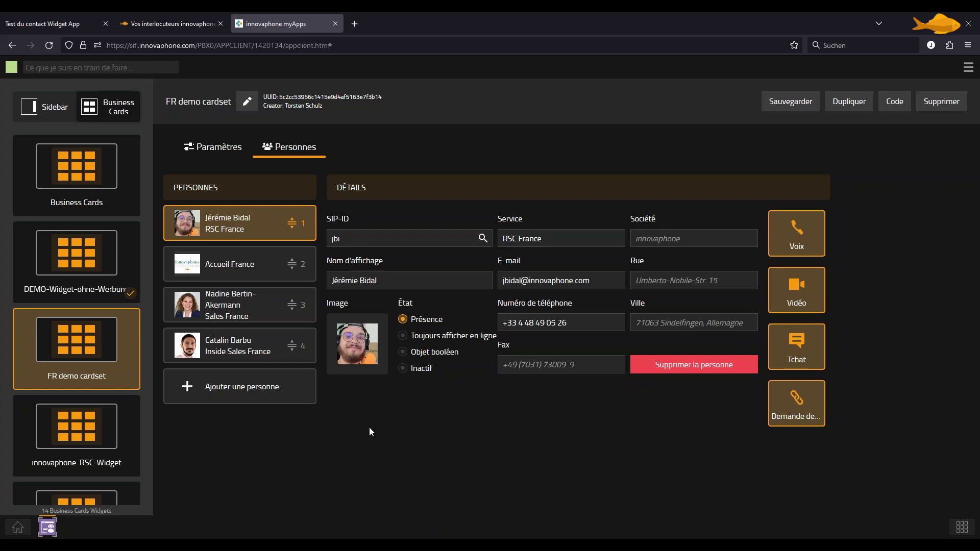
# Step: Try the Inactif state for the RSC France person, restore the Présence state and save the cardset
pyautogui.click(401, 369)
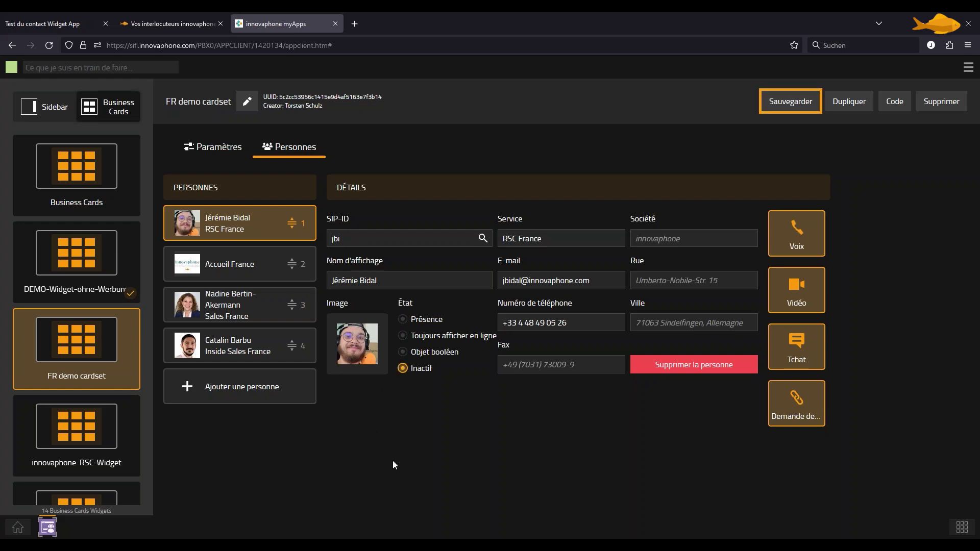
pyautogui.click(400, 320)
pyautogui.click(790, 101)
pyautogui.click(461, 324)
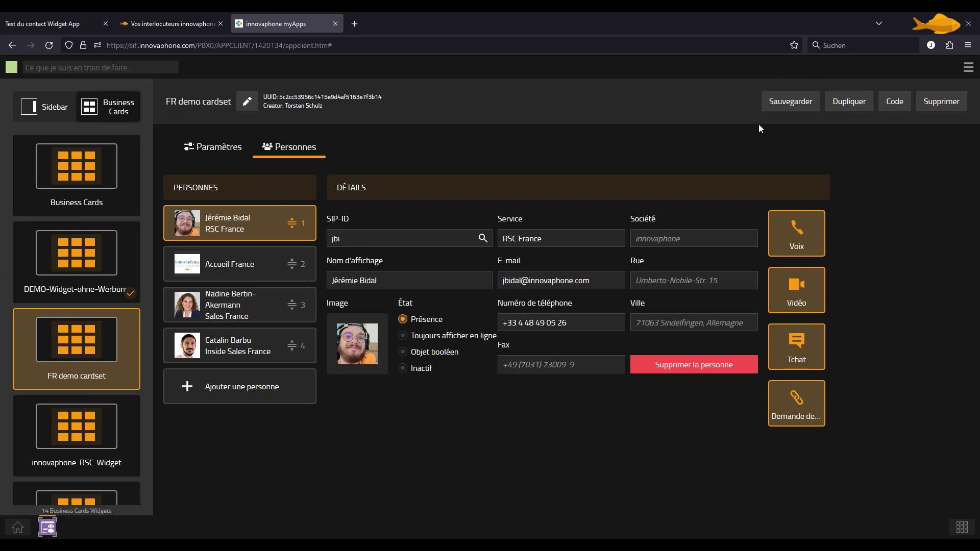
# Step: Examine the widget test page and the widget.html file name in its address
pyautogui.click(62, 22)
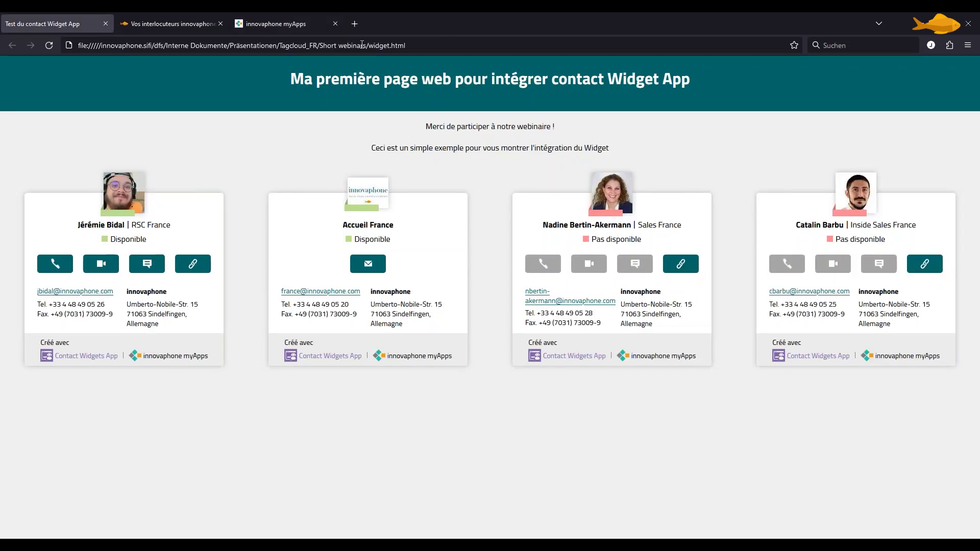
pyautogui.moveTo(368, 45); pyautogui.dragTo(553, 45)
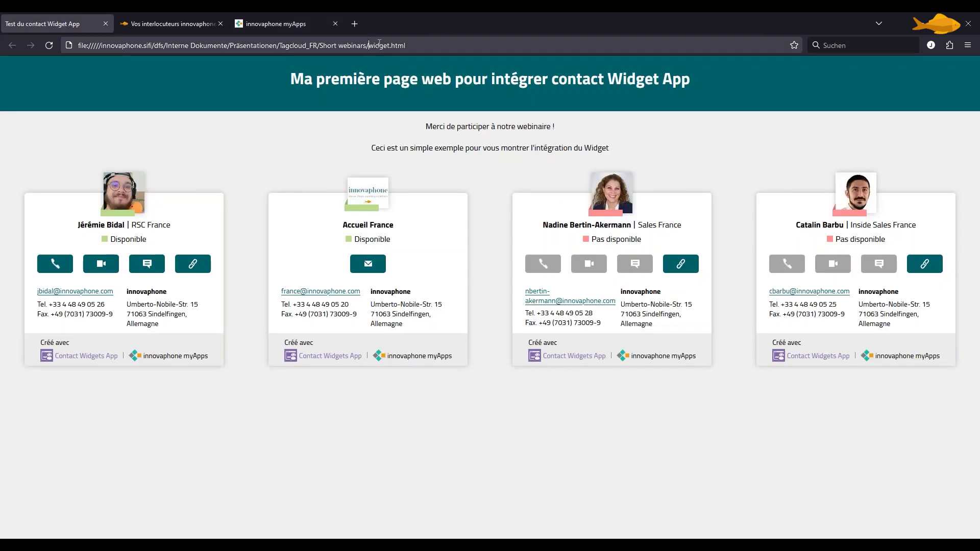
pyautogui.click(437, 460)
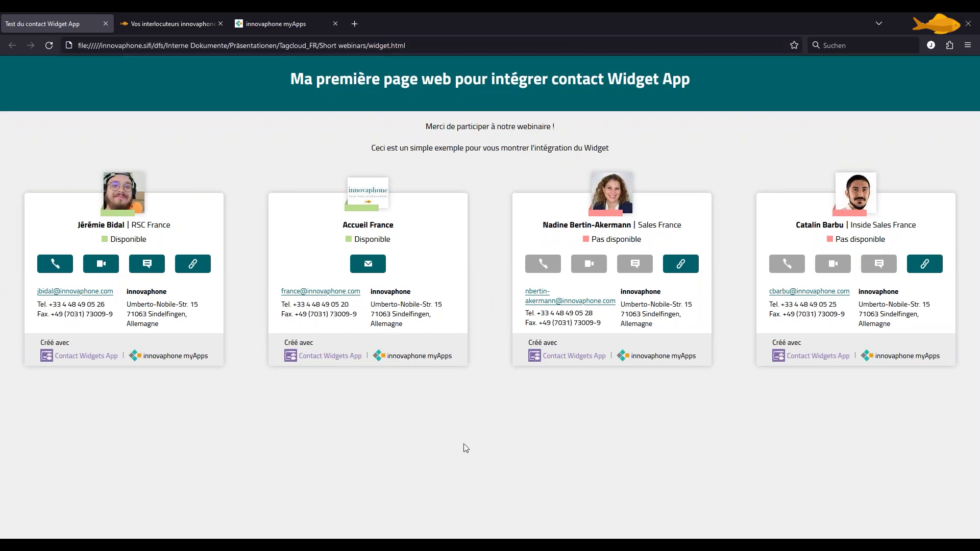
# Step: View the embedded contact cards on innovaphone's French contacts web page
pyautogui.click(149, 19)
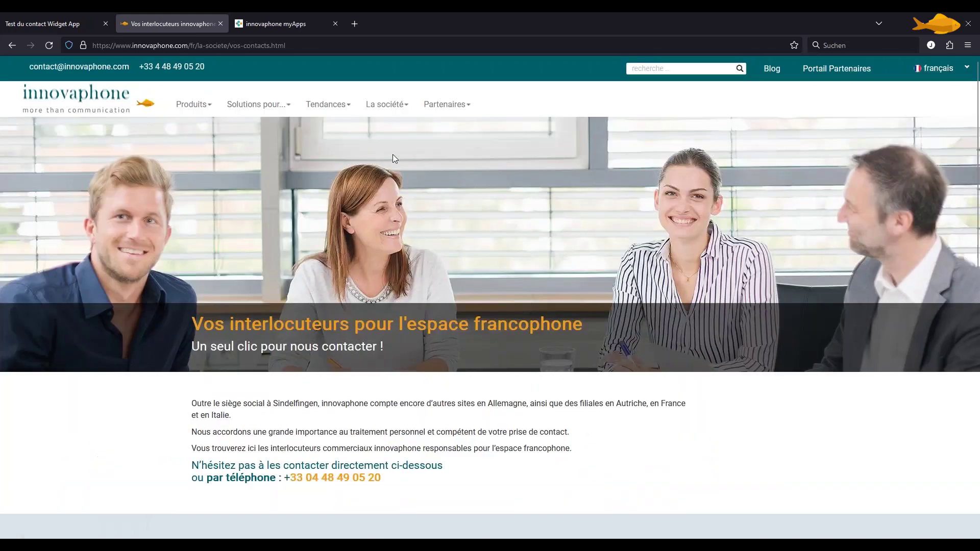
pyautogui.moveTo(389, 104)
pyautogui.scroll(-5, 800, 407)
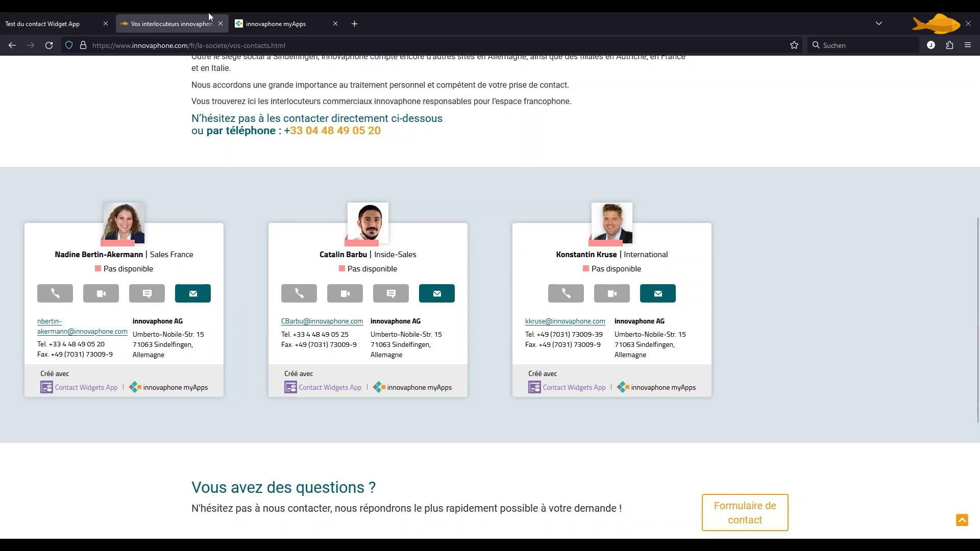
# Step: Examine the FR demo cardset's integration code in myApps, close it and return to the innovaphone contacts page
pyautogui.click(276, 23)
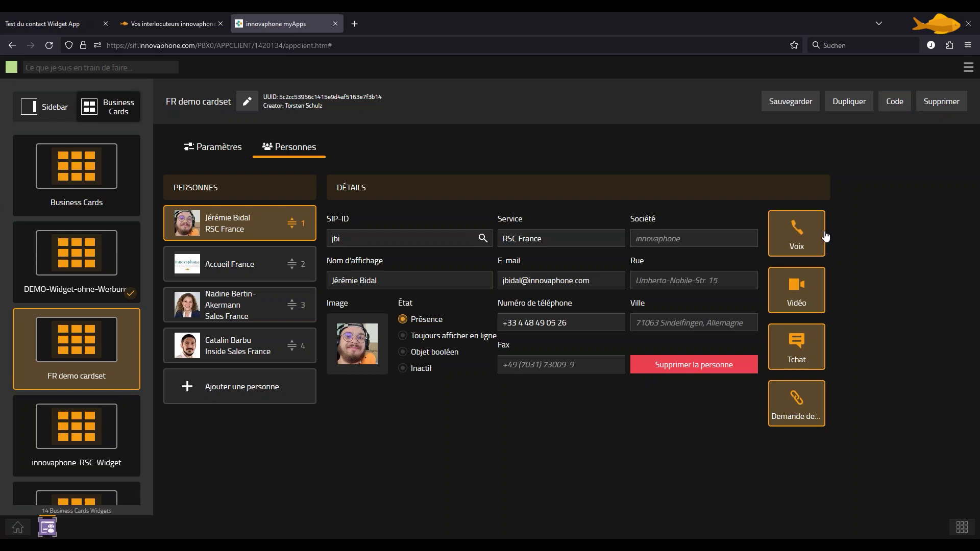
pyautogui.click(896, 105)
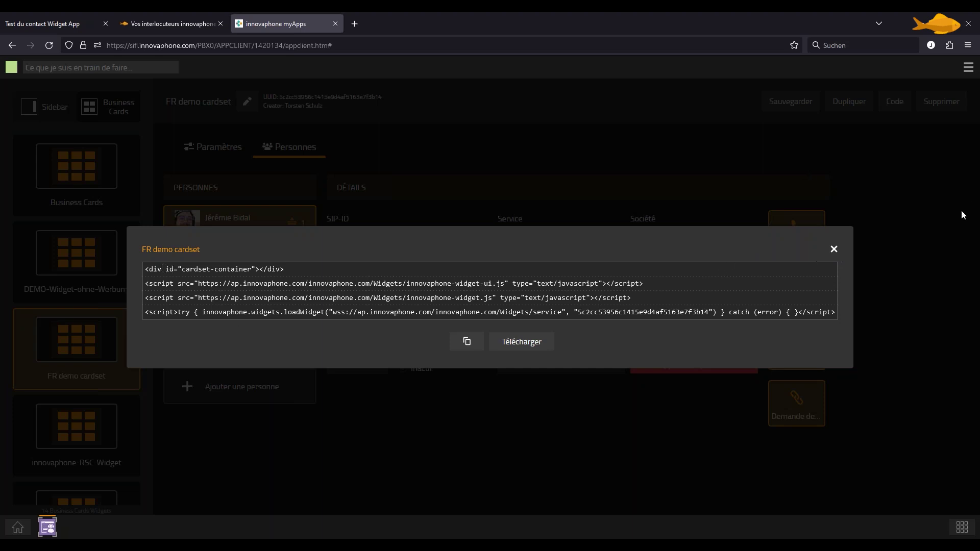
pyautogui.click(833, 250)
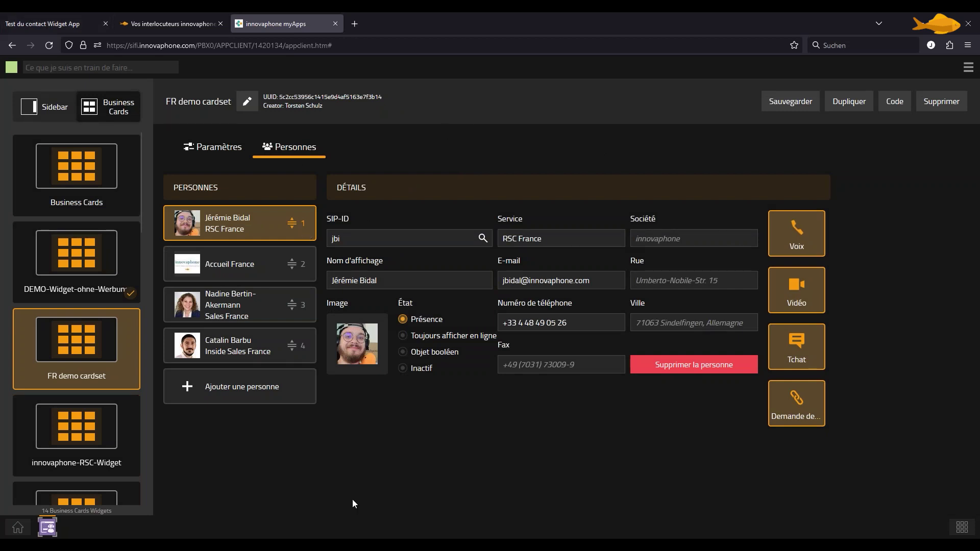
pyautogui.click(194, 20)
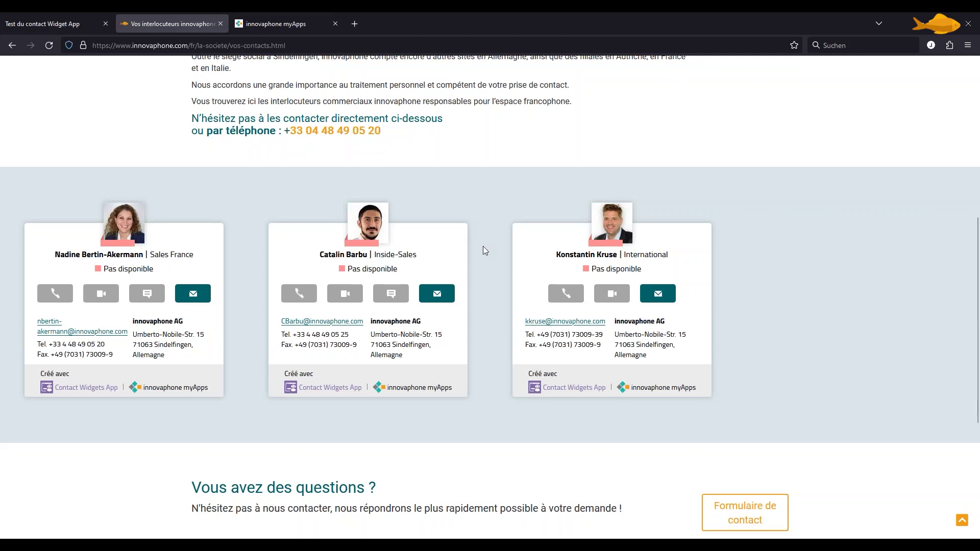